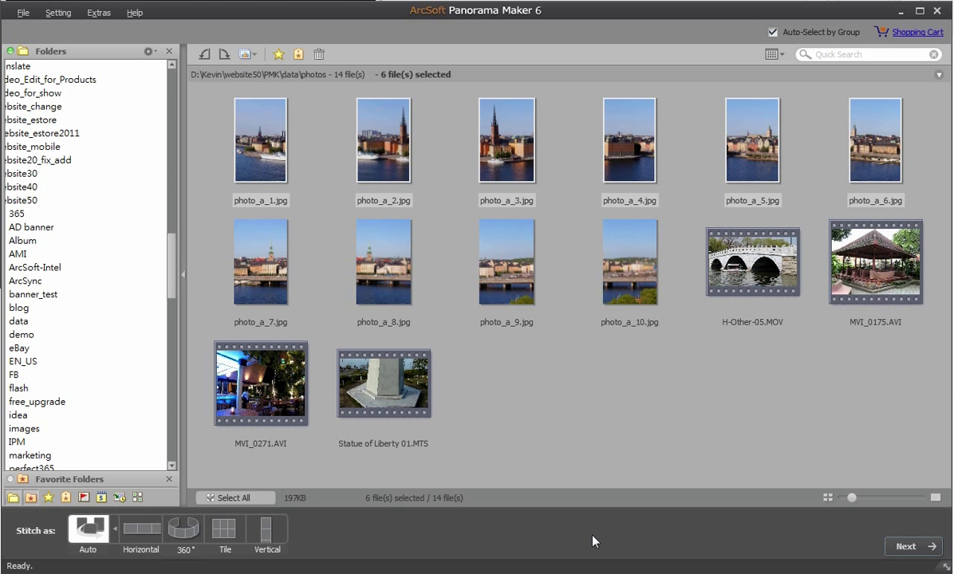
- Stitch the six selected waterfront photos into one panorama and move on to framing and titles
click(905, 552)
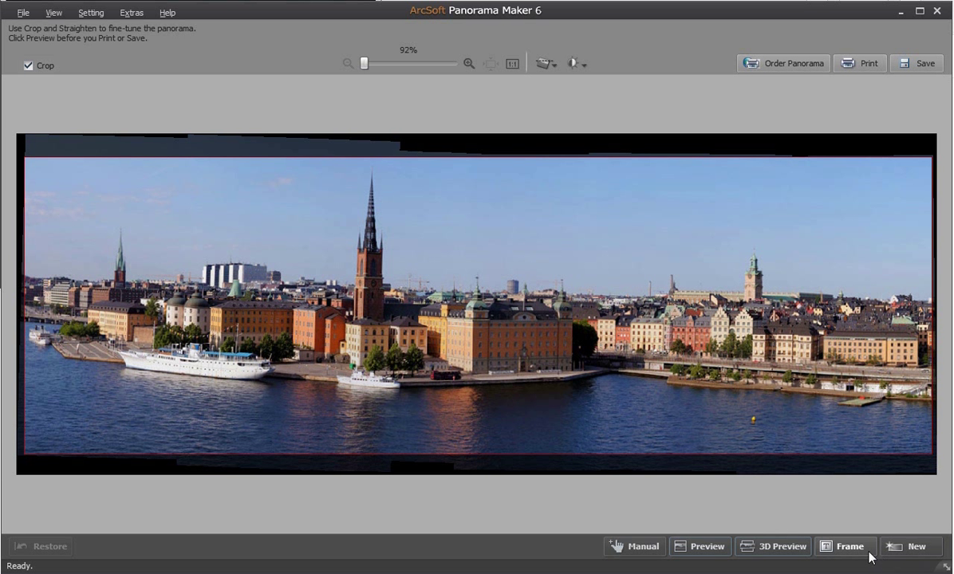
click(868, 550)
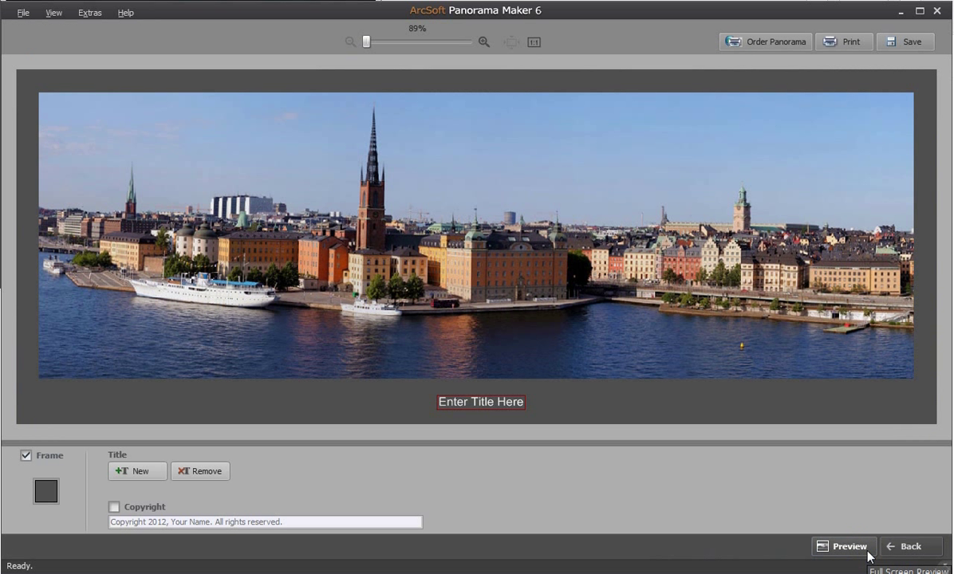
- Replace the placeholder title with 'My travel diary - European landscape' in a larger yellow font
double_click(505, 402)
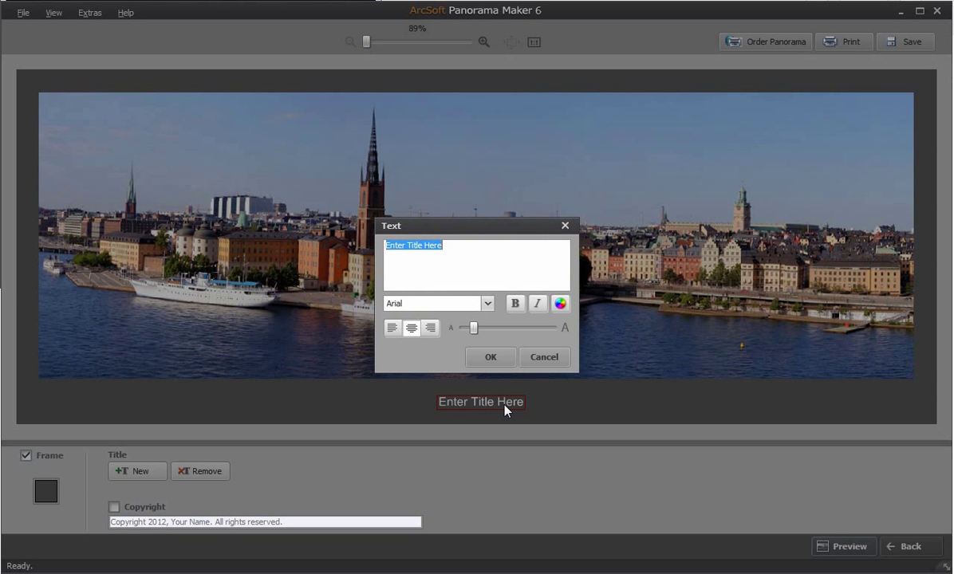
text(My travel diary - European landscape)
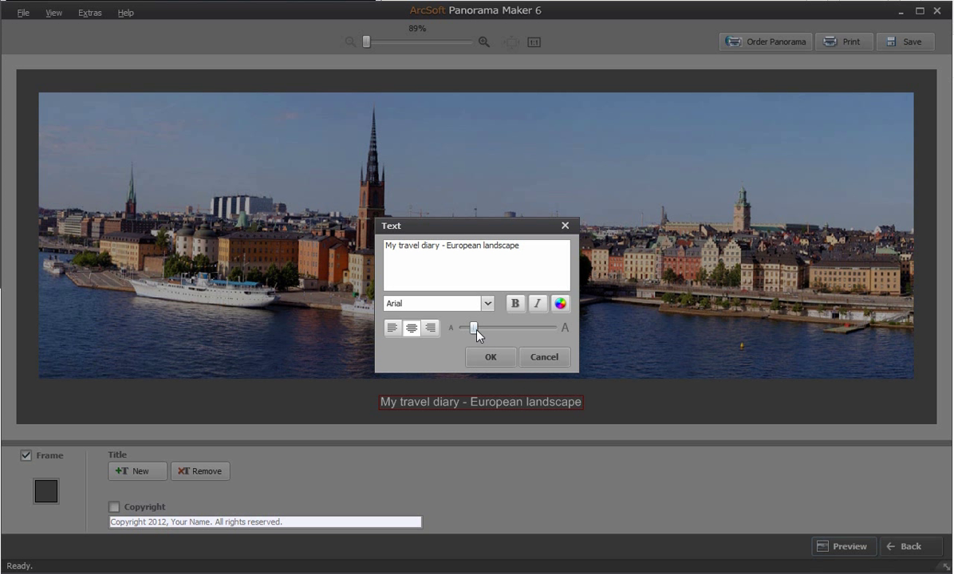
drag(474, 328, 490, 328)
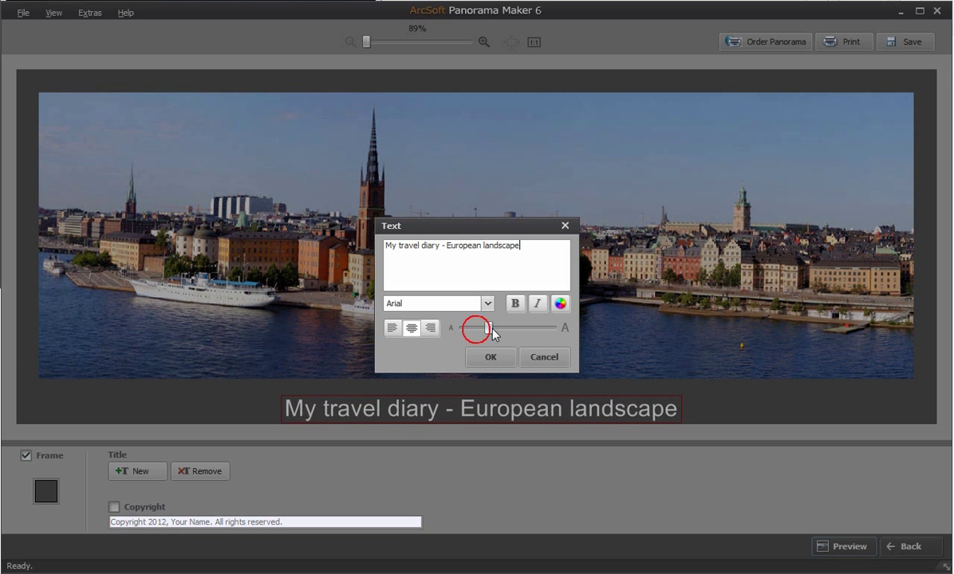
click(560, 303)
click(428, 239)
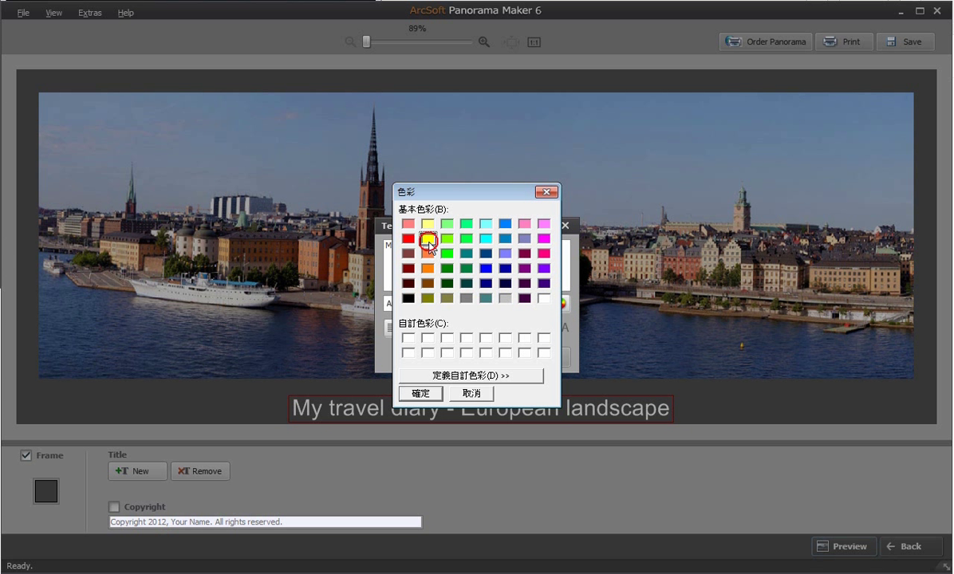
click(419, 393)
click(490, 357)
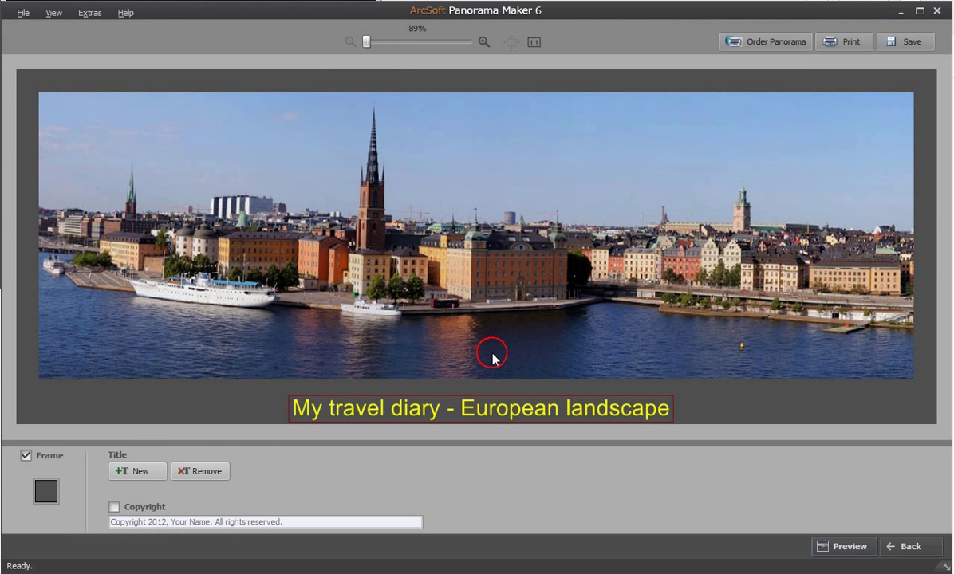
- Start then discard a second title, and remove the frame around the panorama
click(133, 470)
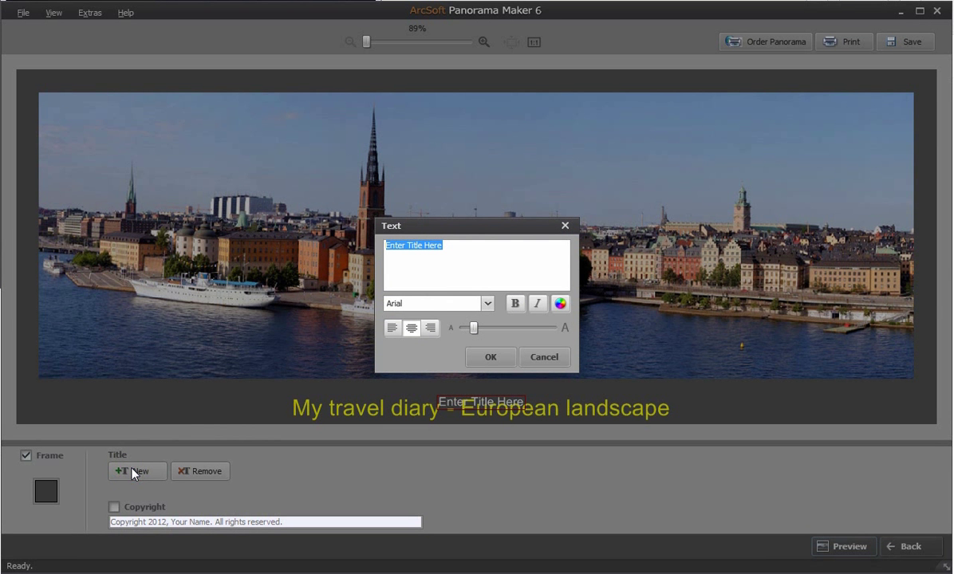
click(538, 359)
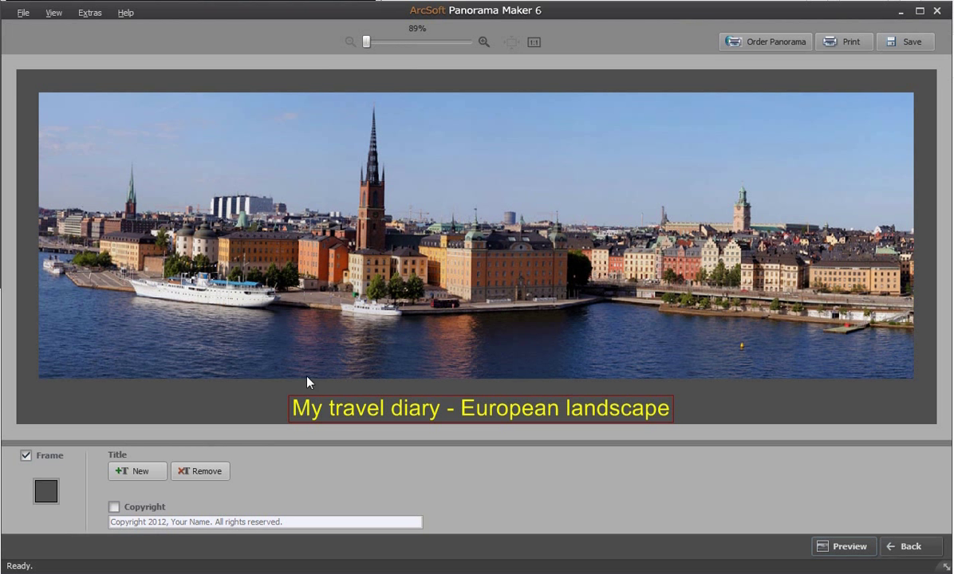
click(27, 456)
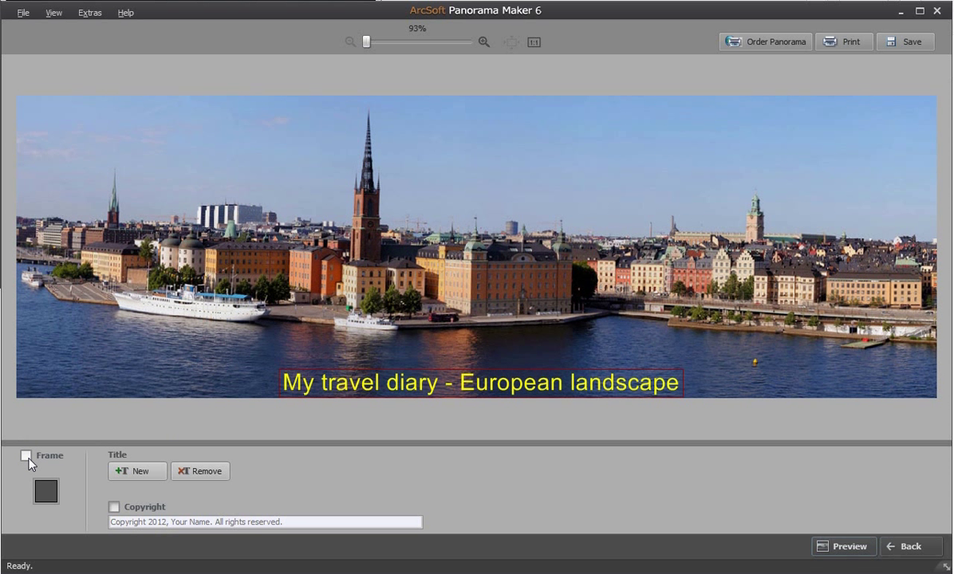
- Restore the frame, colour it dark brown, and begin adding a copyright line
click(26, 457)
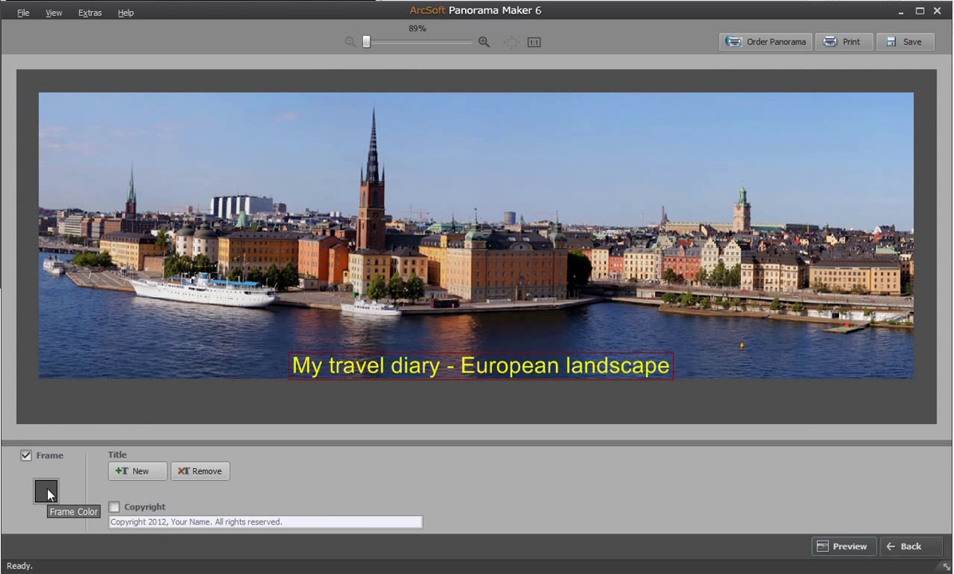
click(46, 490)
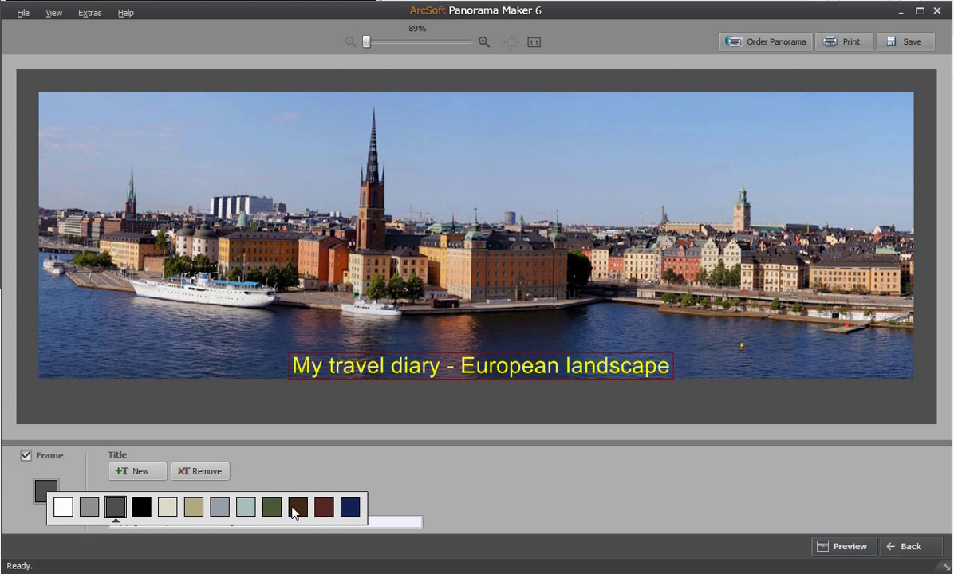
click(296, 508)
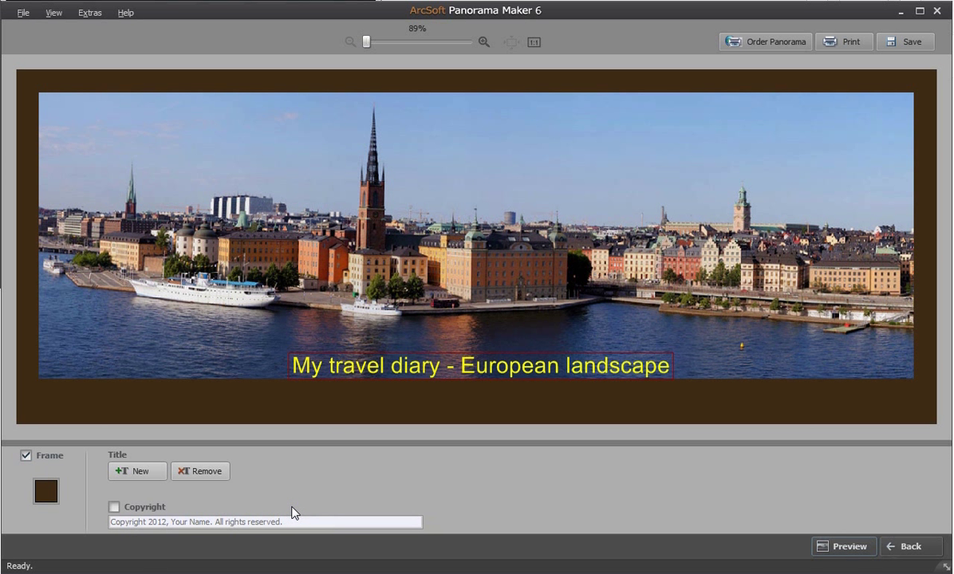
click(115, 508)
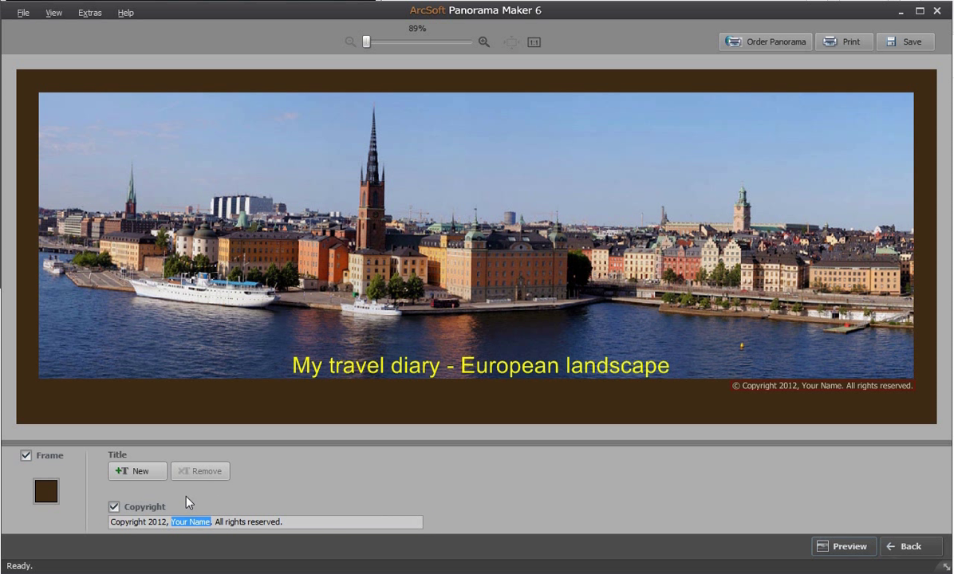
text(K)
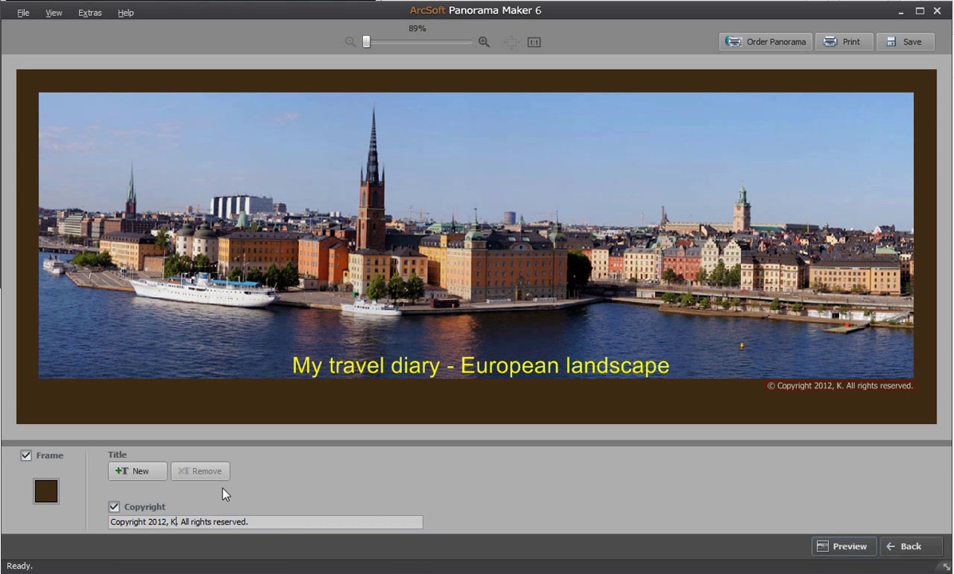
text(evin)
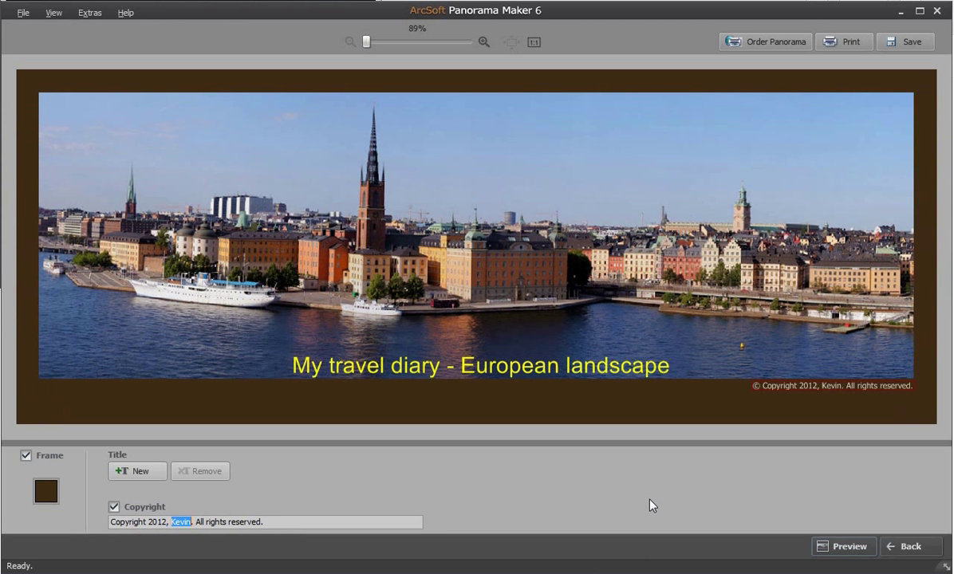
- Review the print layout and available printers, then go to the Panorama Print Center for ordering
click(851, 45)
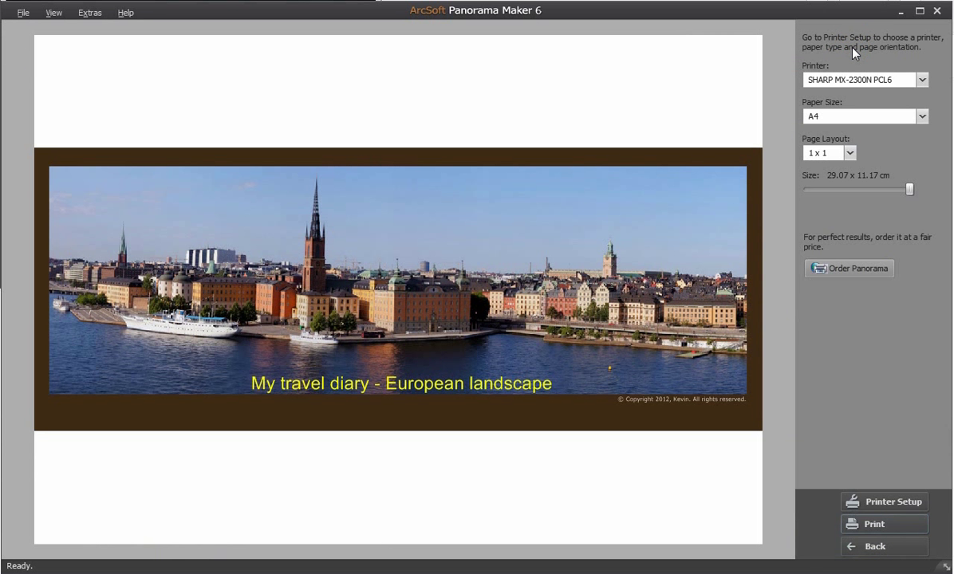
click(921, 80)
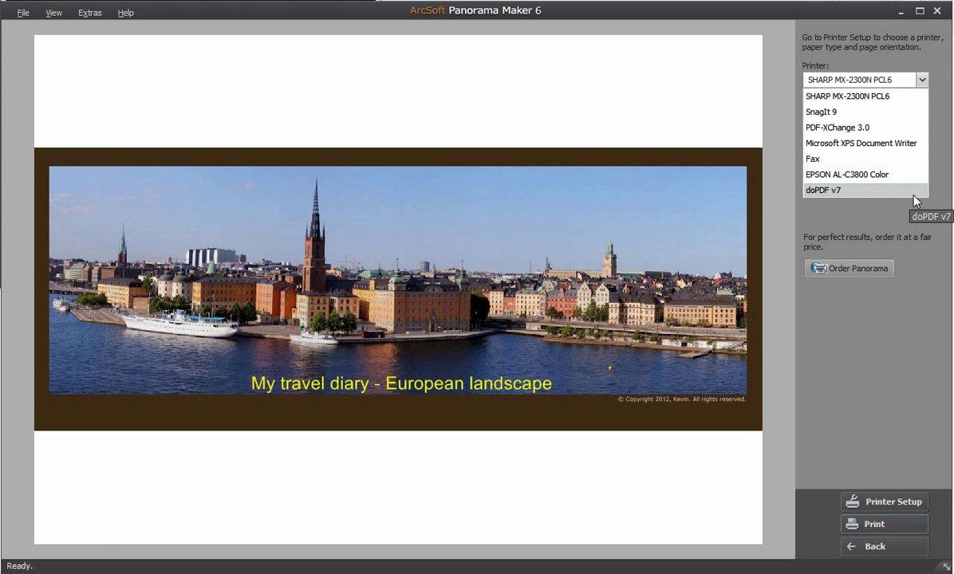
click(891, 330)
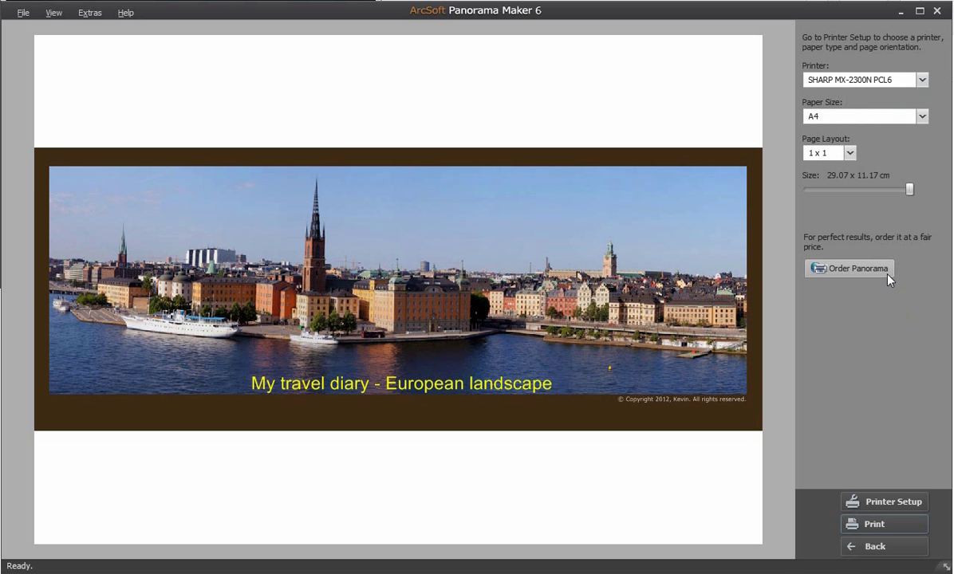
click(888, 272)
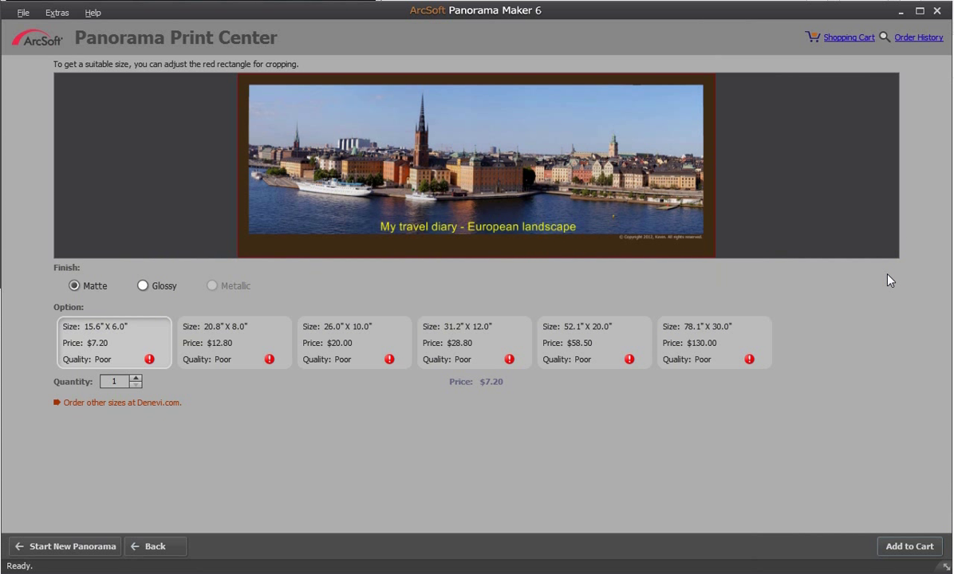